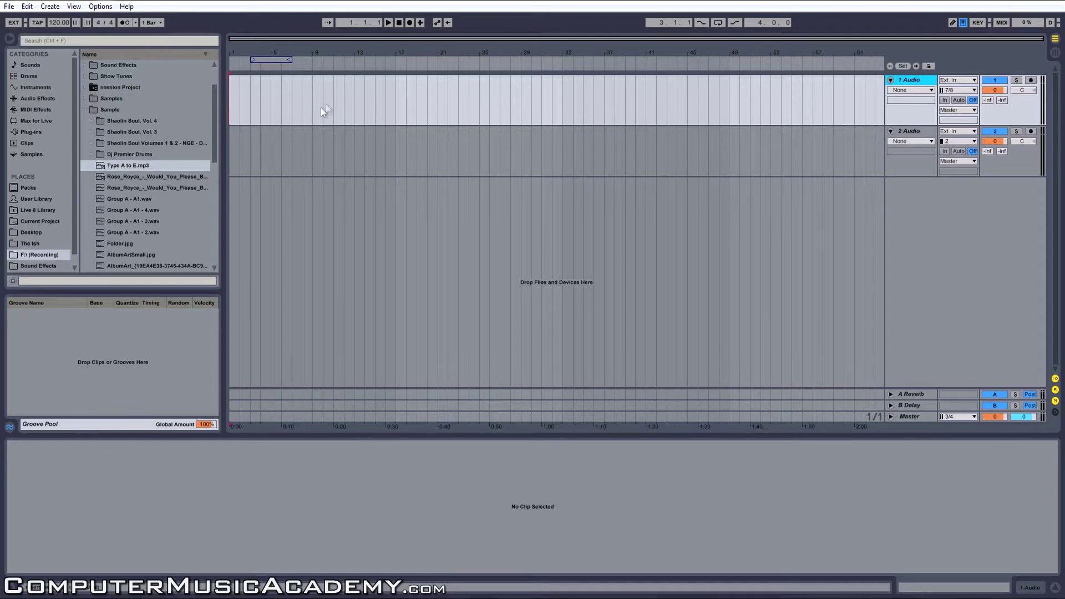
Place Type A to E.mp3 on the first audio track and zoom in around bar 28.
drag(141, 166, 394, 116)
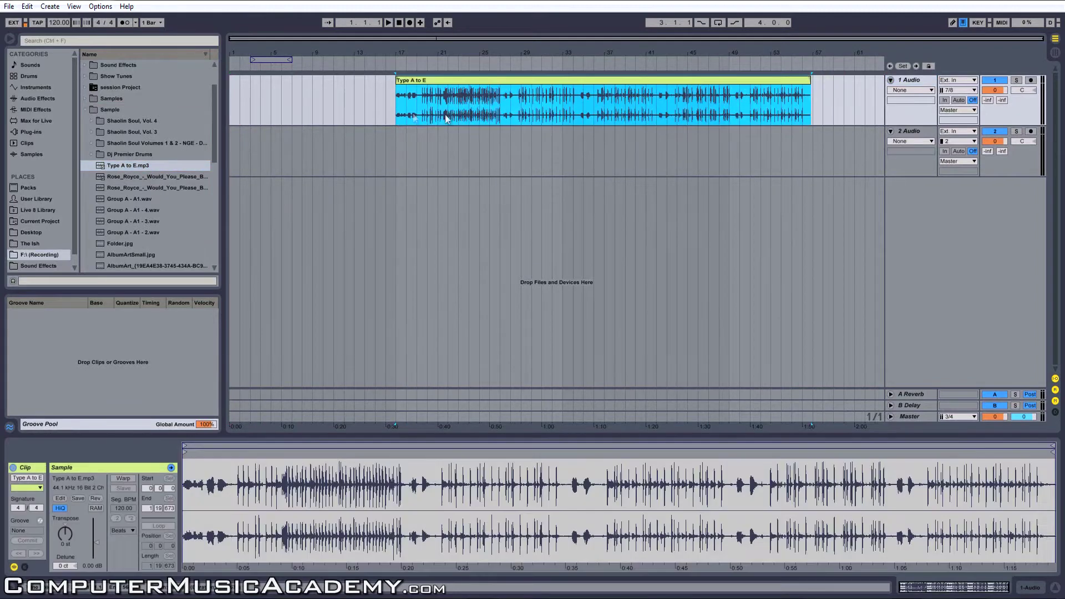
click(514, 115)
key(plus)
key(plus)
key(plus)
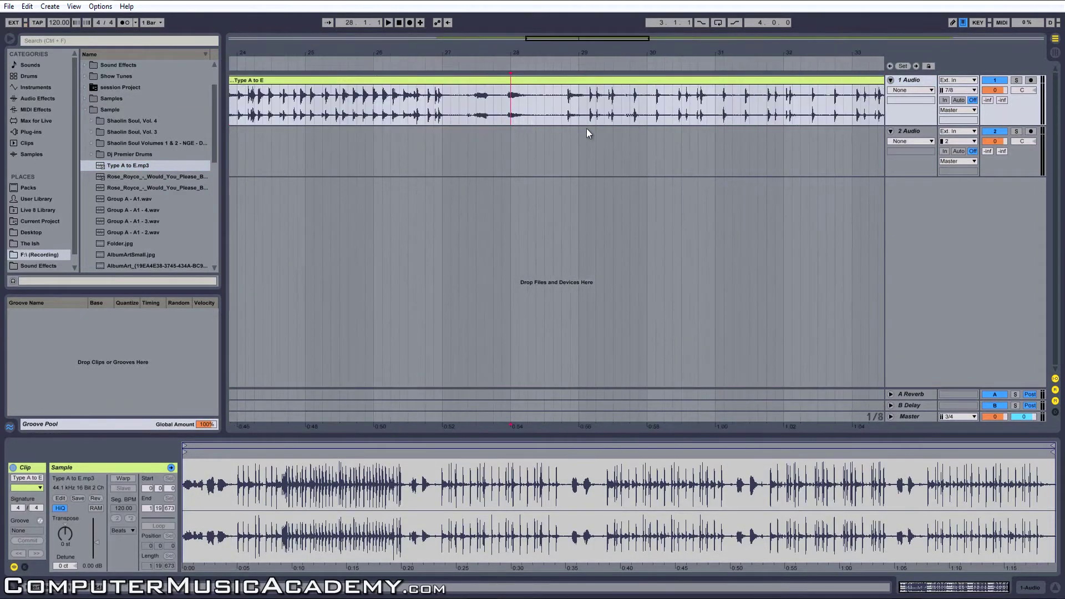
Play the song's drum section from just before bar 29, then stop playback.
click(562, 119)
key(space)
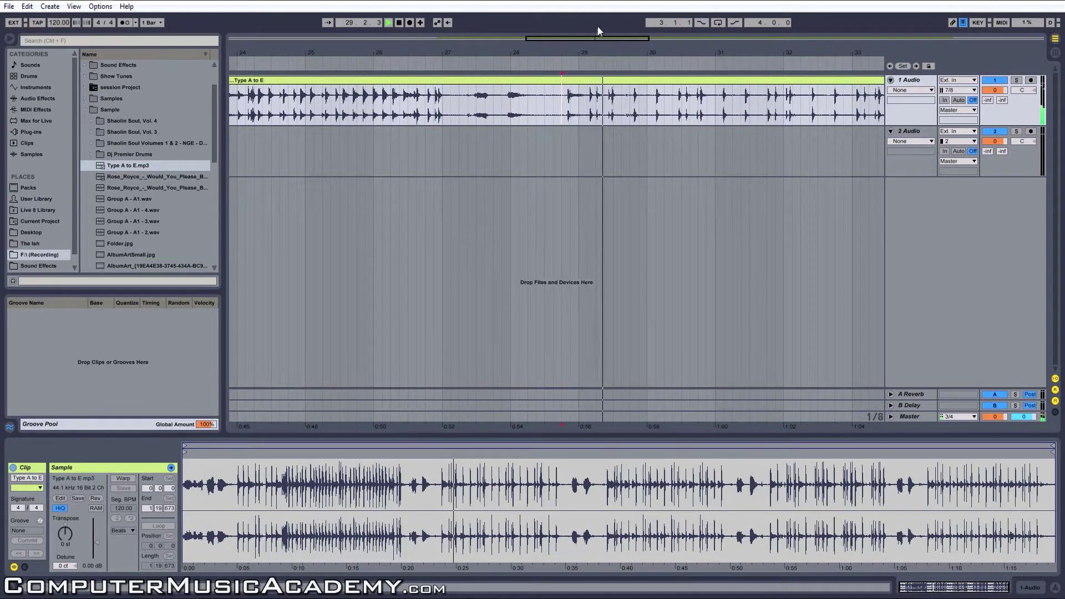
drag(532, 39, 598, 42)
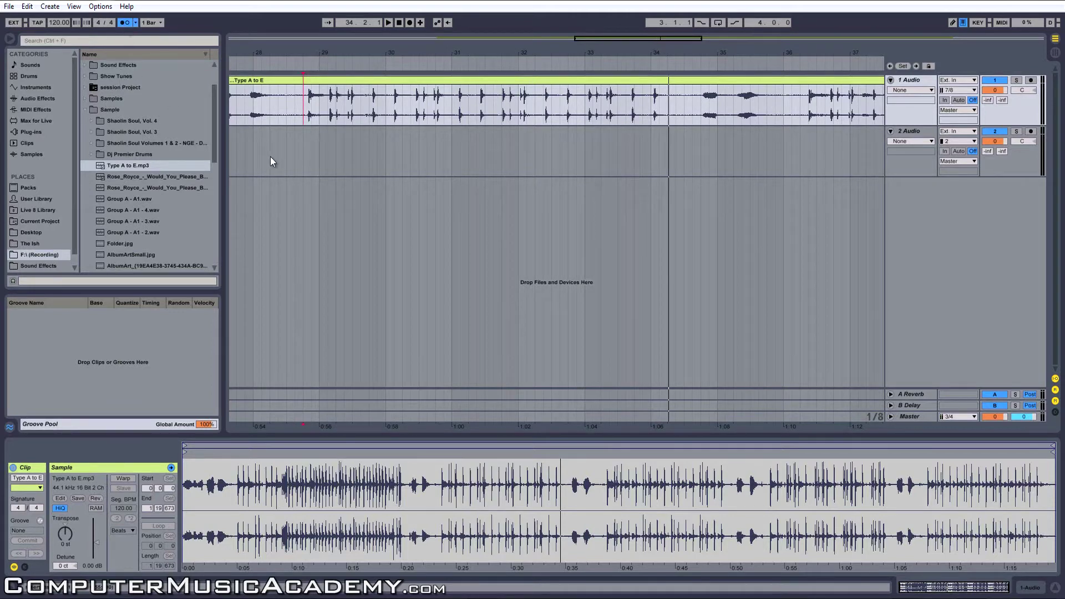
key(space)
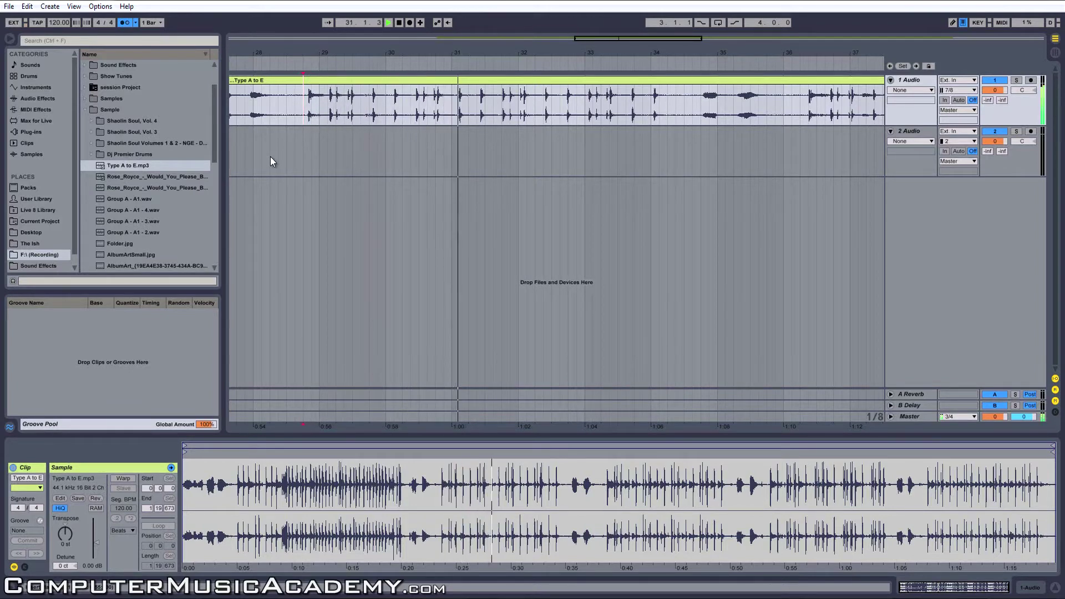
key(space)
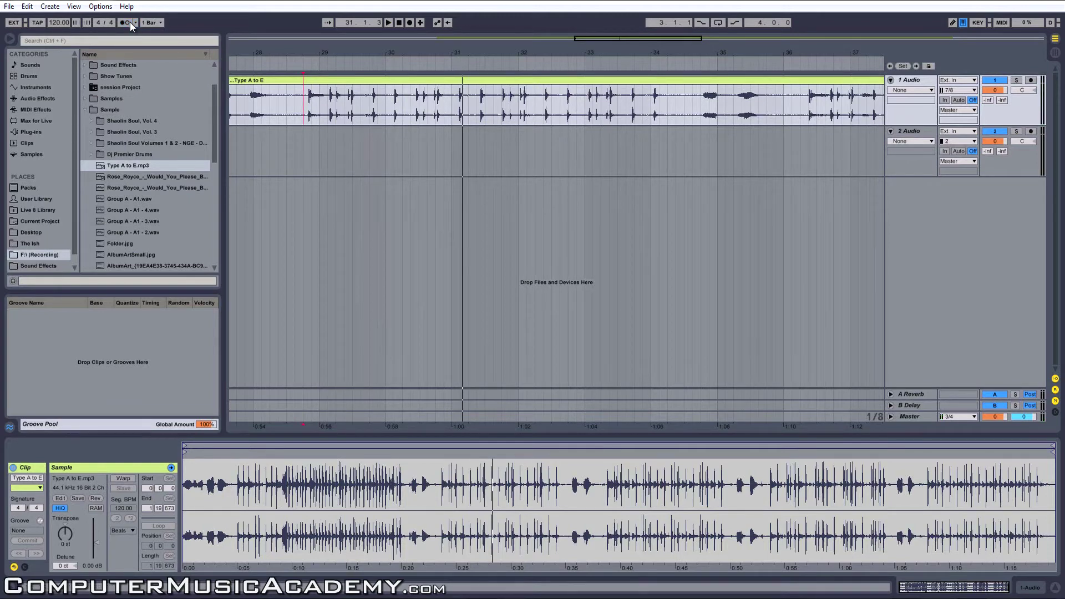
Split the song clip at bars 28.4.1 and 34.2.1 with Ctrl+E.
click(306, 108)
key(ctrl+e)
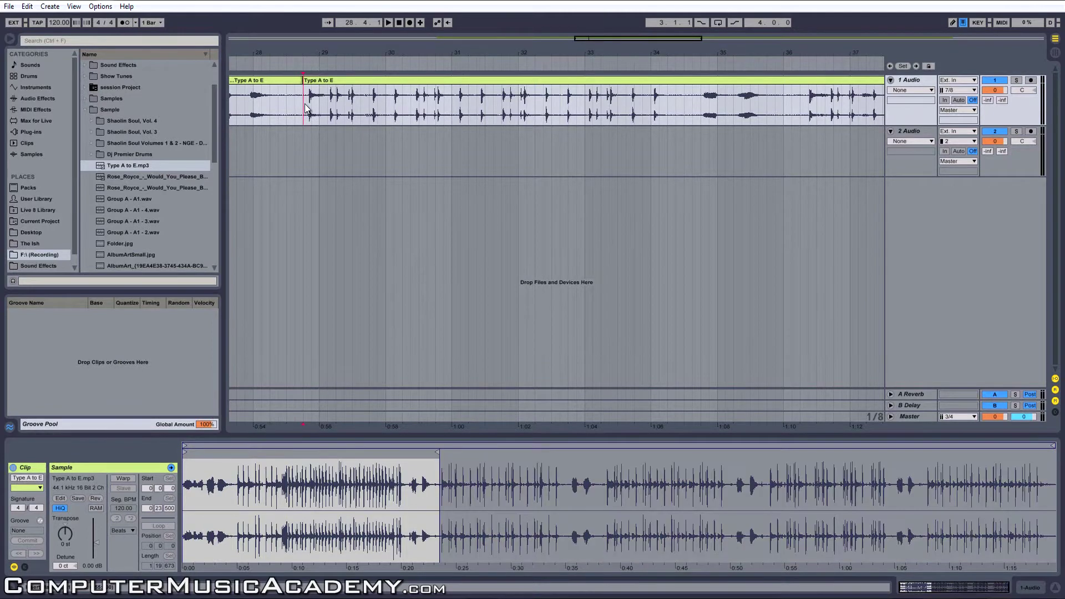
click(667, 120)
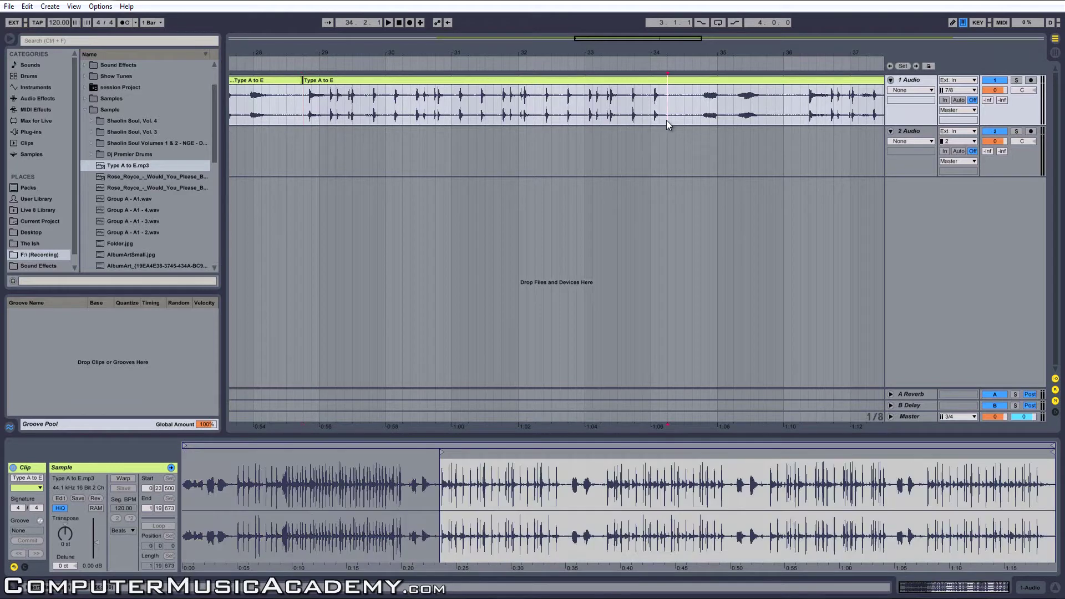
key(ctrl+e)
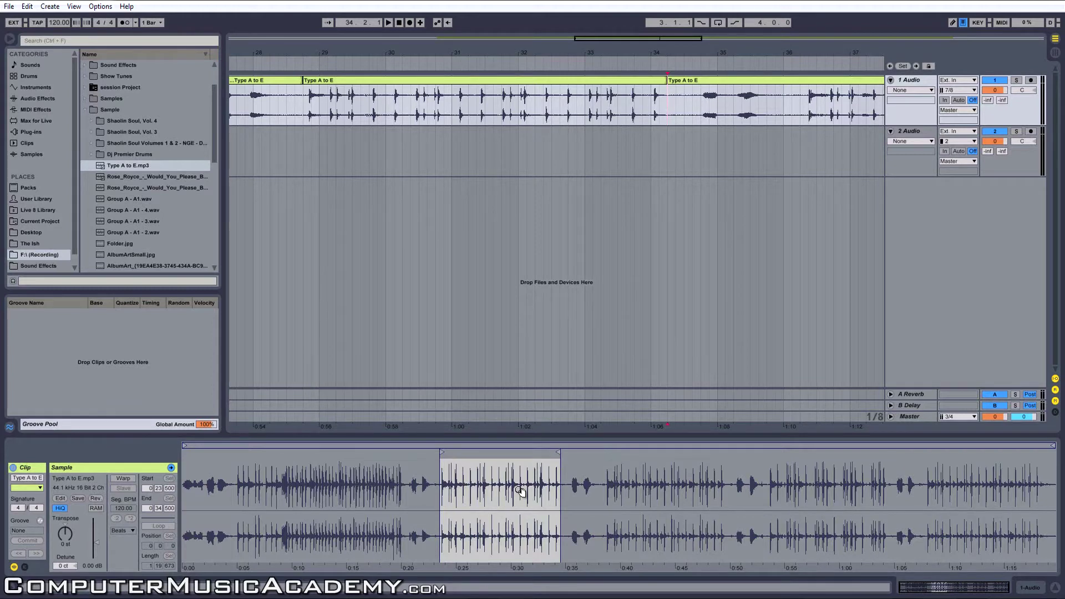
Crop the middle clip's sample to the drum section, creating 'Type A to E-6.wav'.
right_click(605, 500)
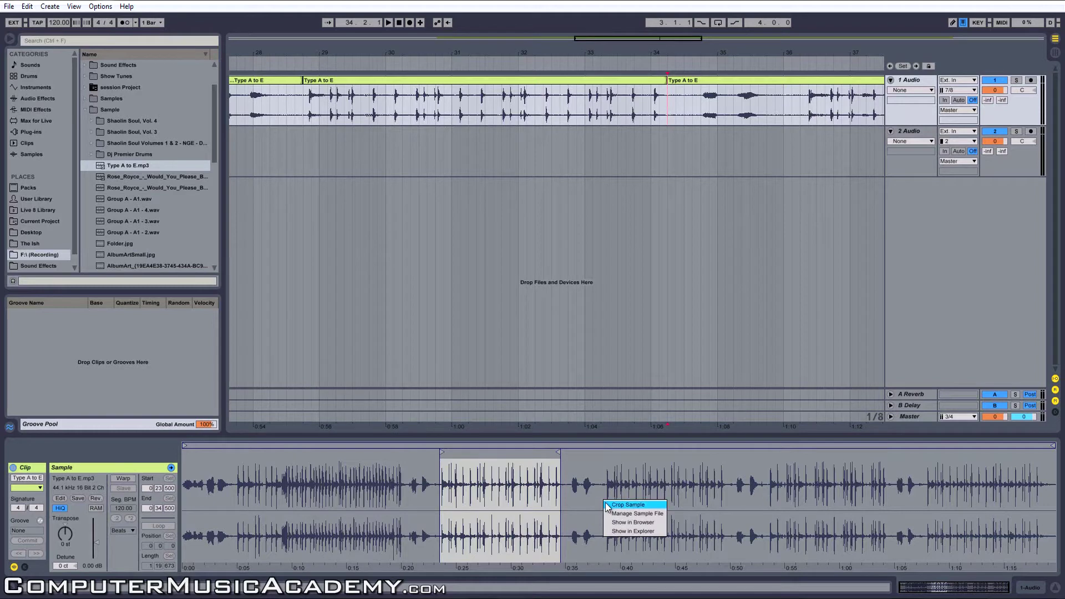
click(607, 505)
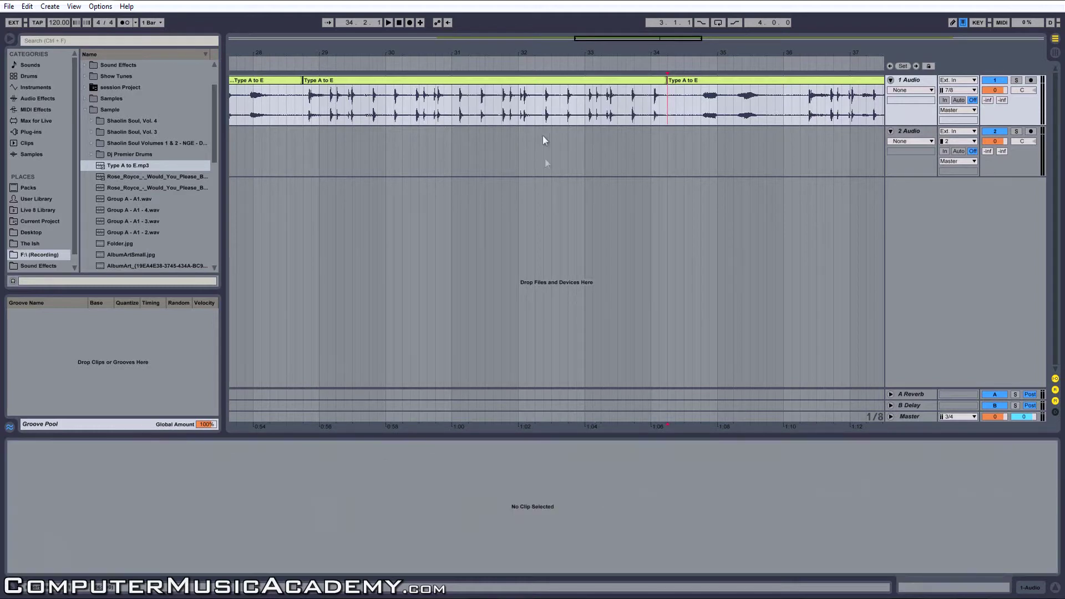
click(540, 84)
Audition the drum clip, turn on Warp, and mark its first drum hit.
key(space)
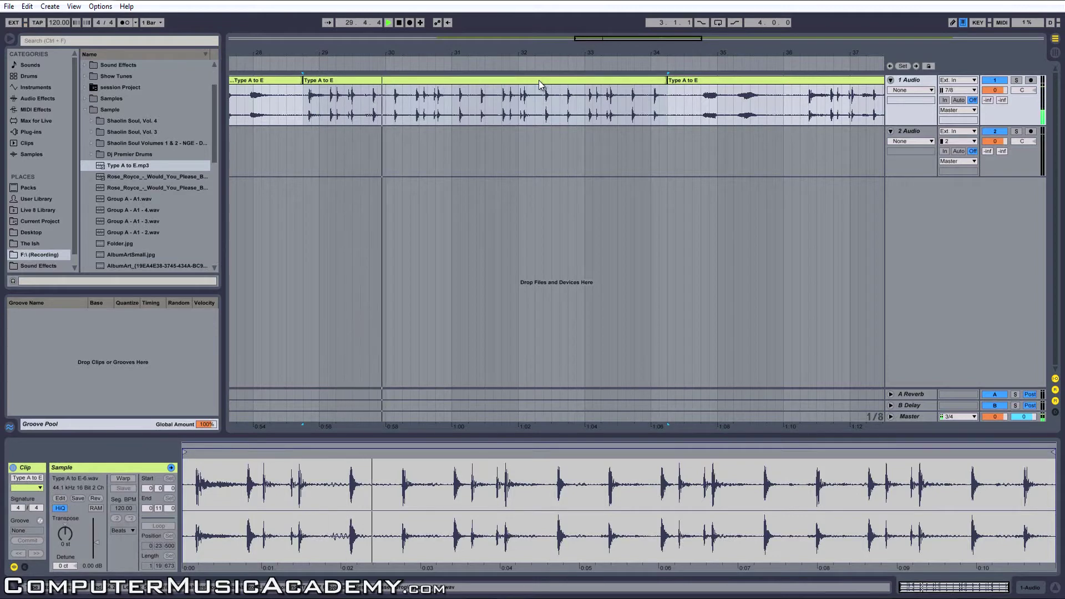
key(space)
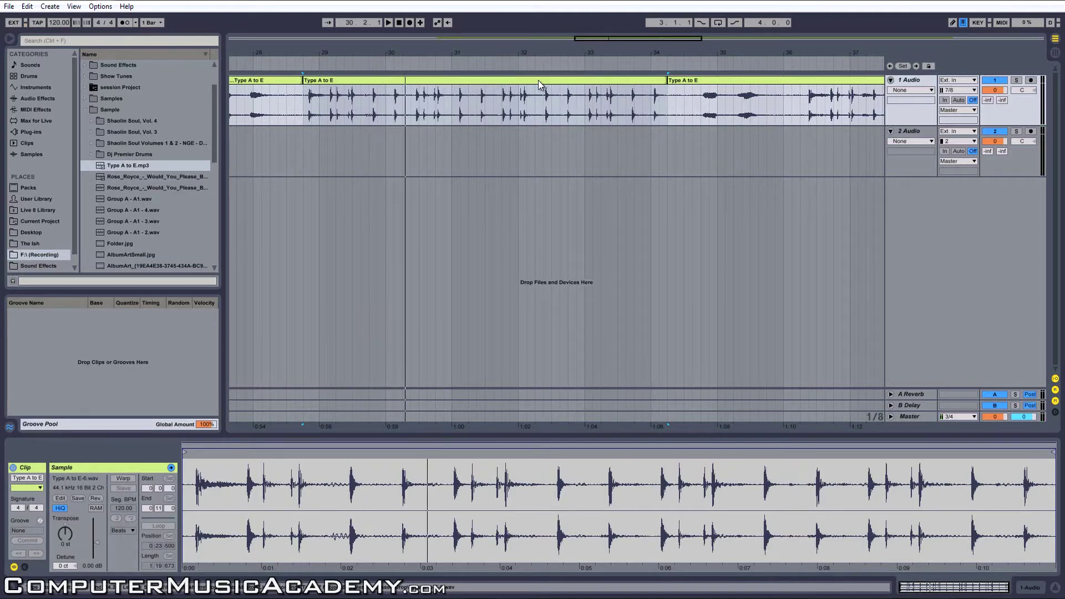
click(122, 479)
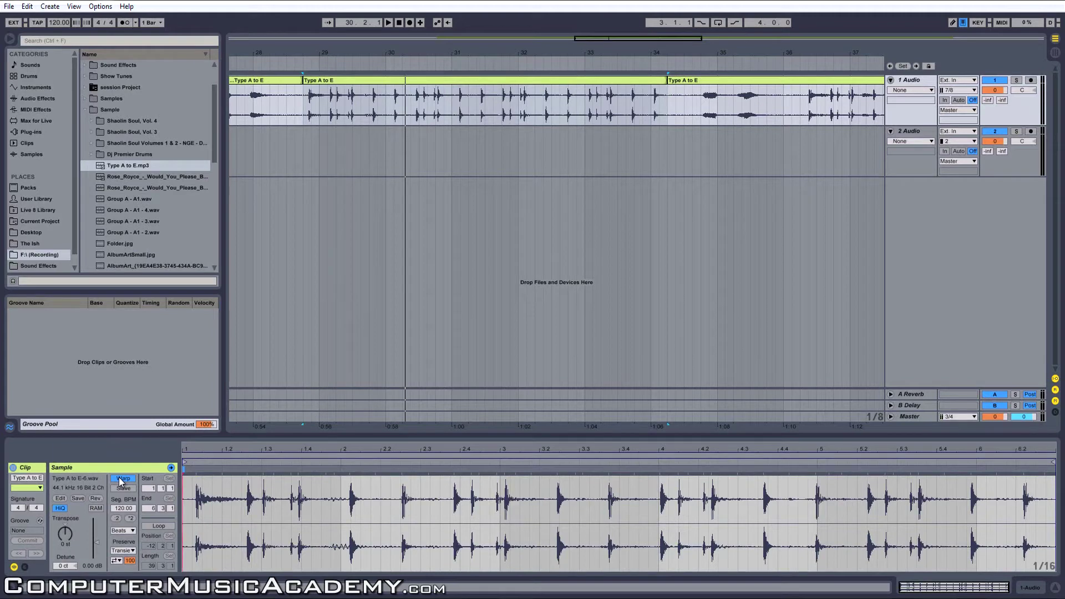
drag(225, 459, 226, 470)
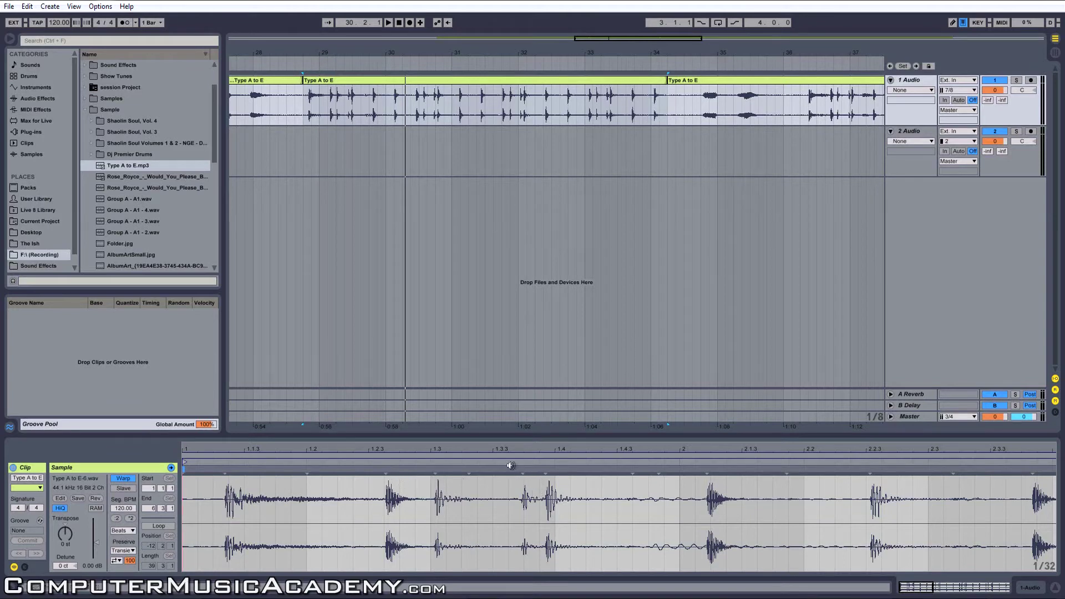
key(Left)
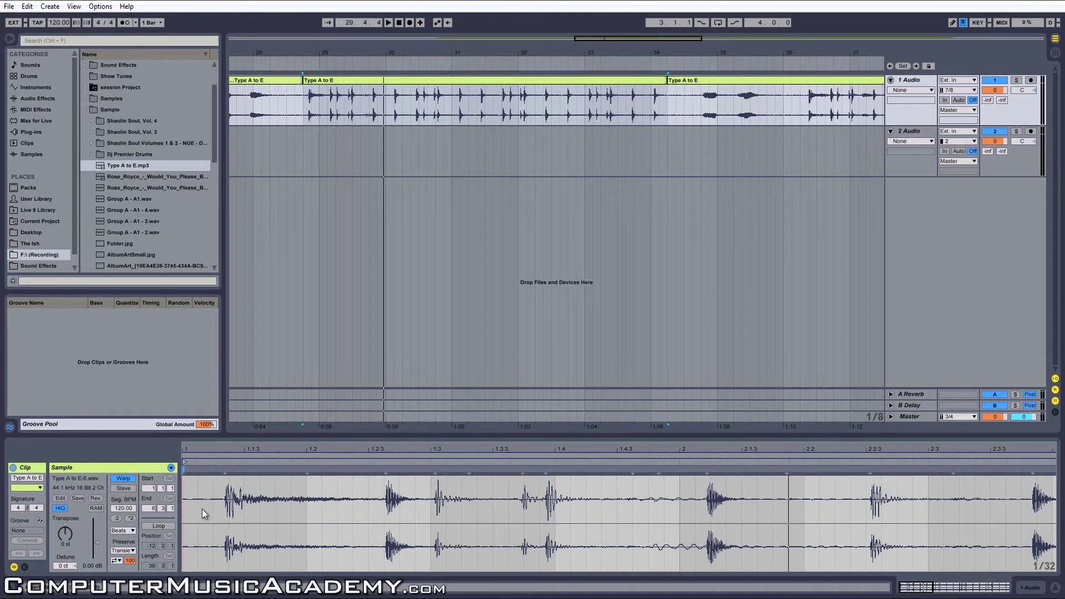
click(231, 479)
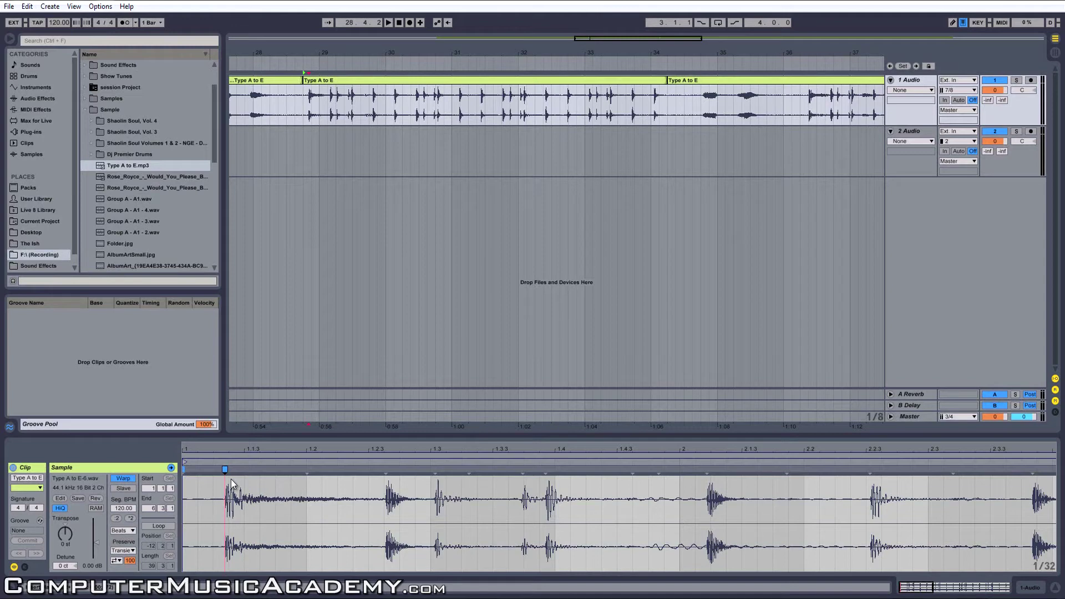
Set the first warp marker as bar 1.1.1, listen back, and enable clip looping.
right_click(225, 470)
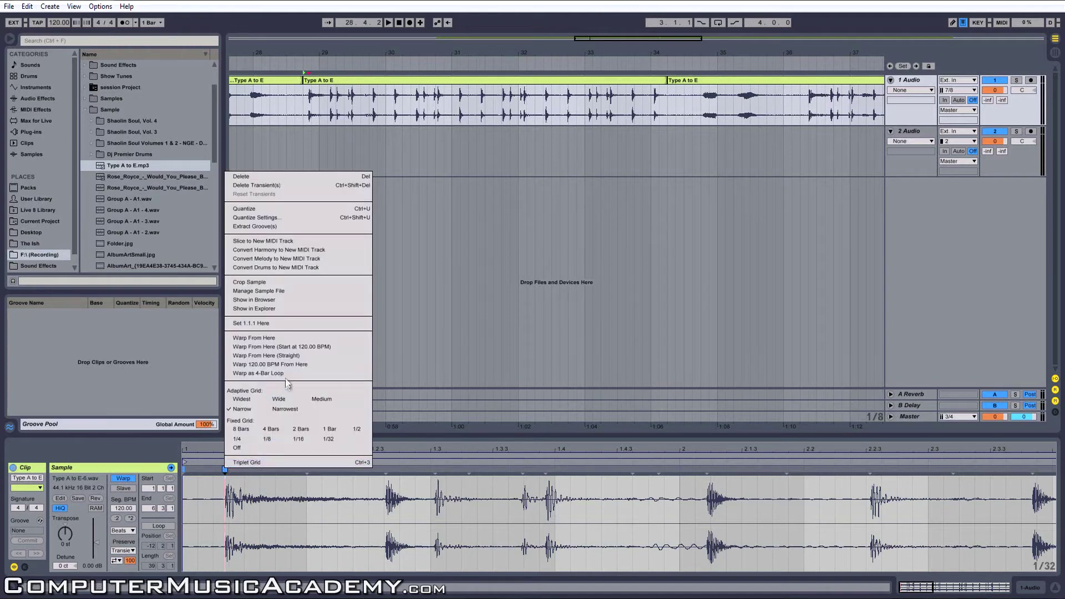
click(283, 325)
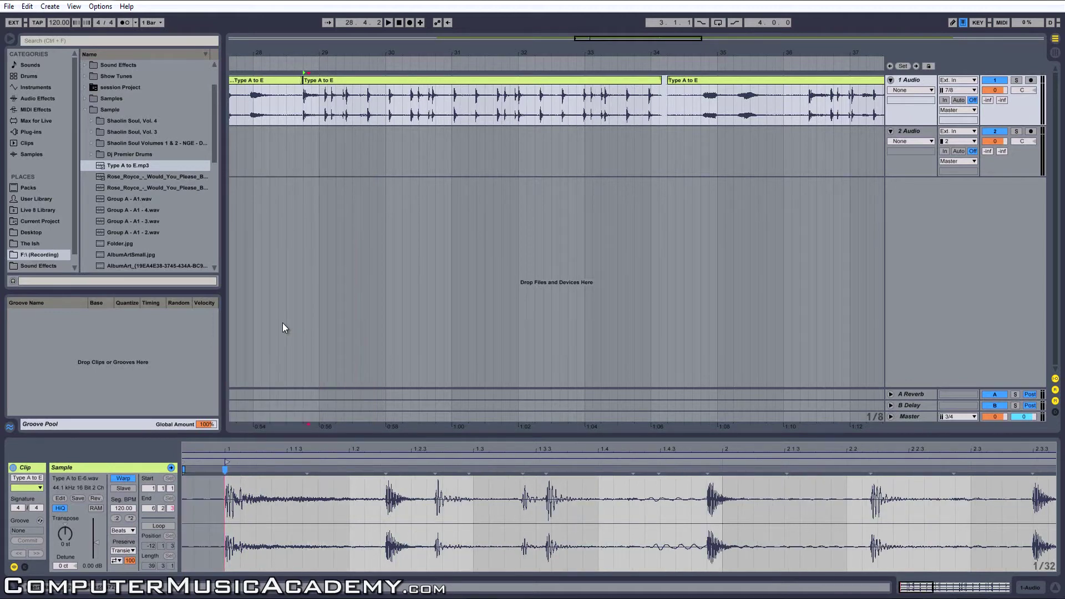
key(space)
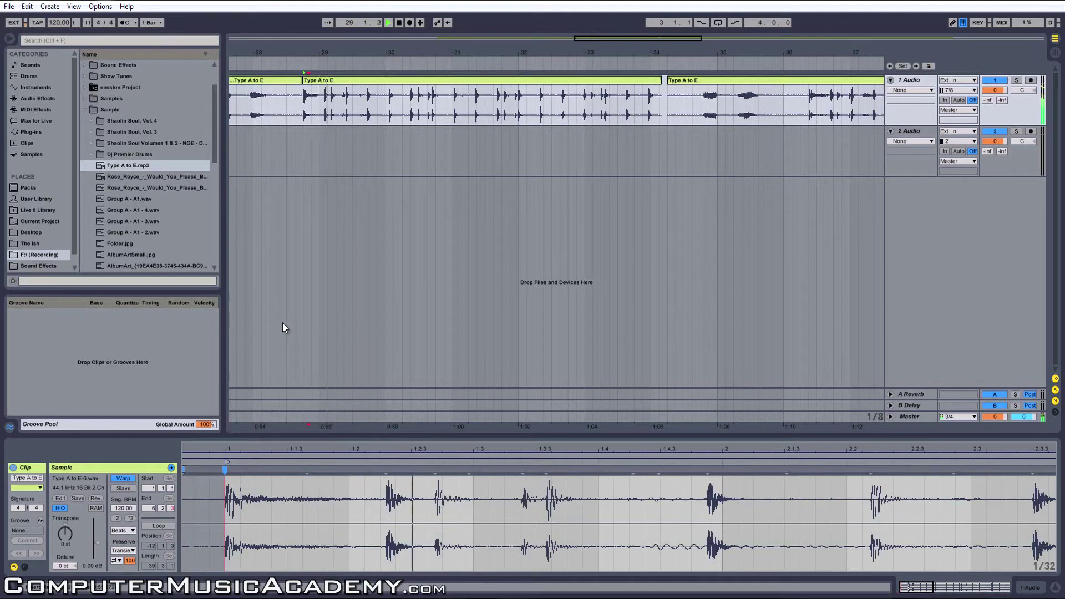
key(space)
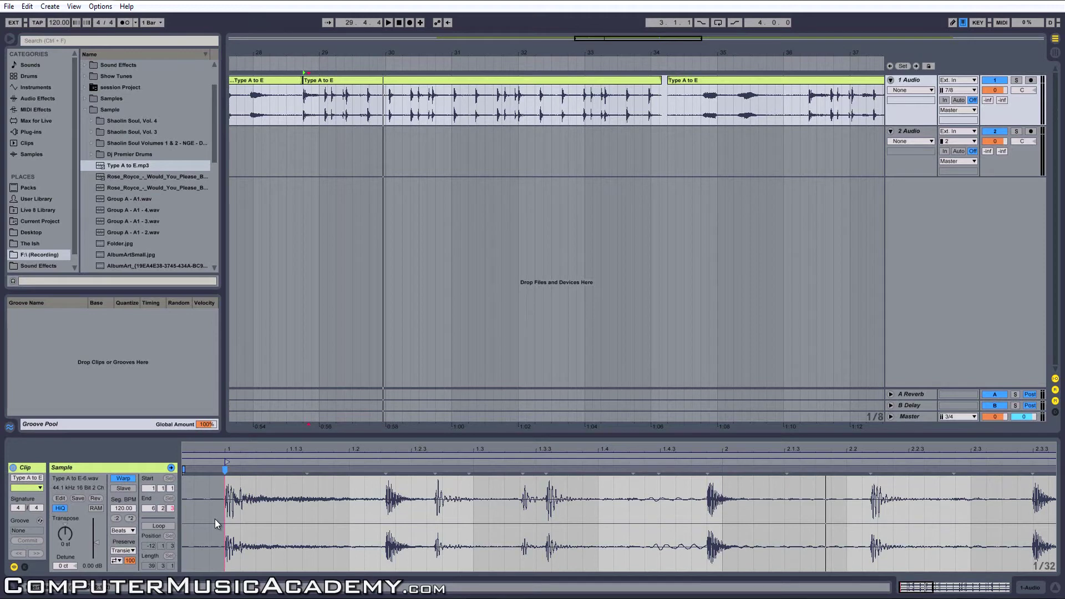
click(162, 526)
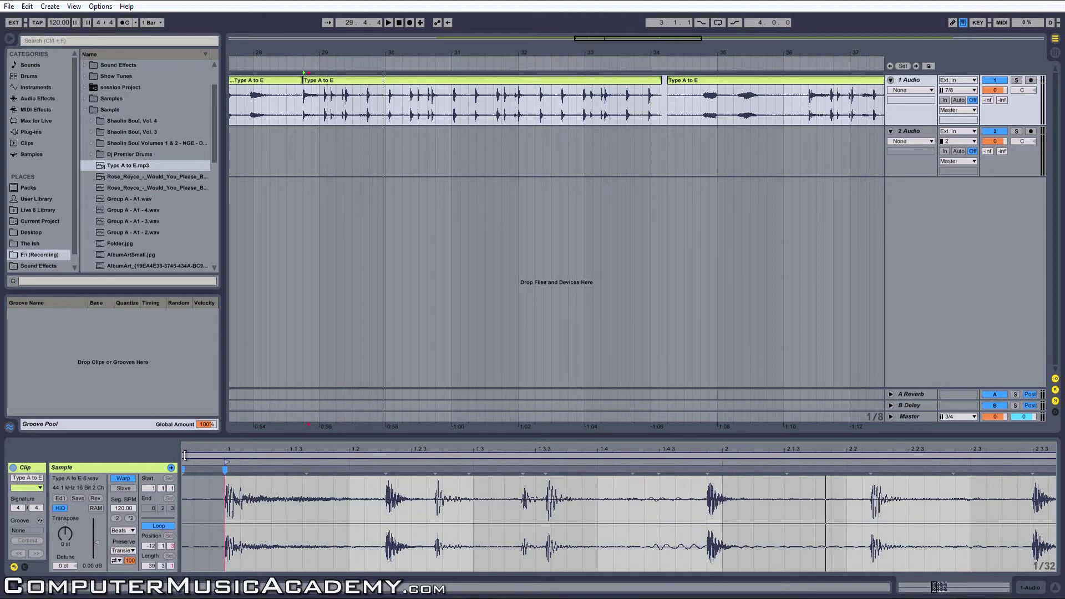
Set the loop brace to cover only the drum clip's first few bars and play it.
drag(185, 454, 242, 449)
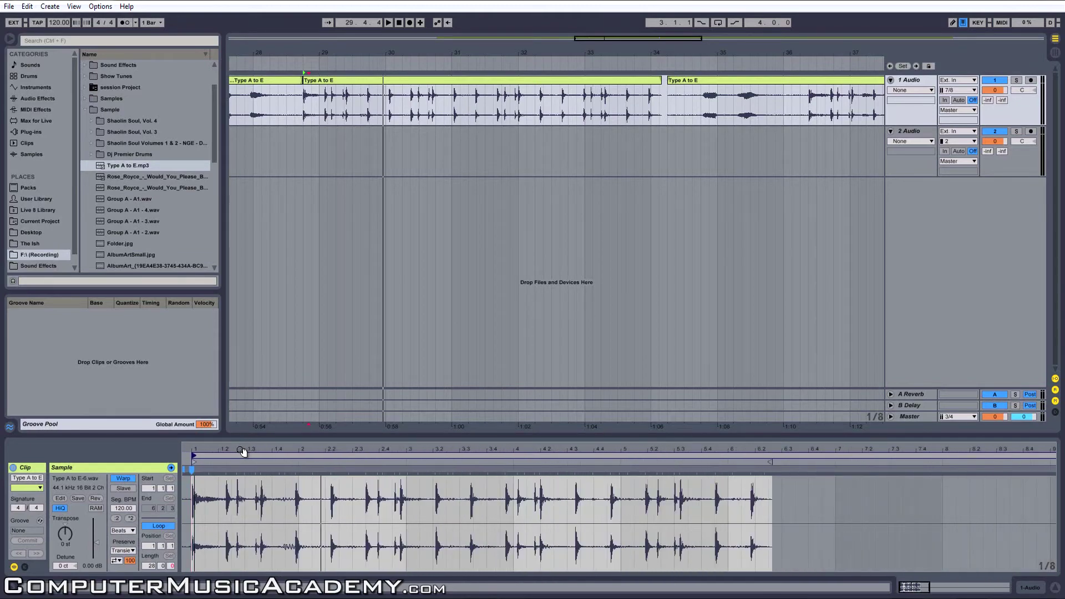
drag(1054, 455, 468, 452)
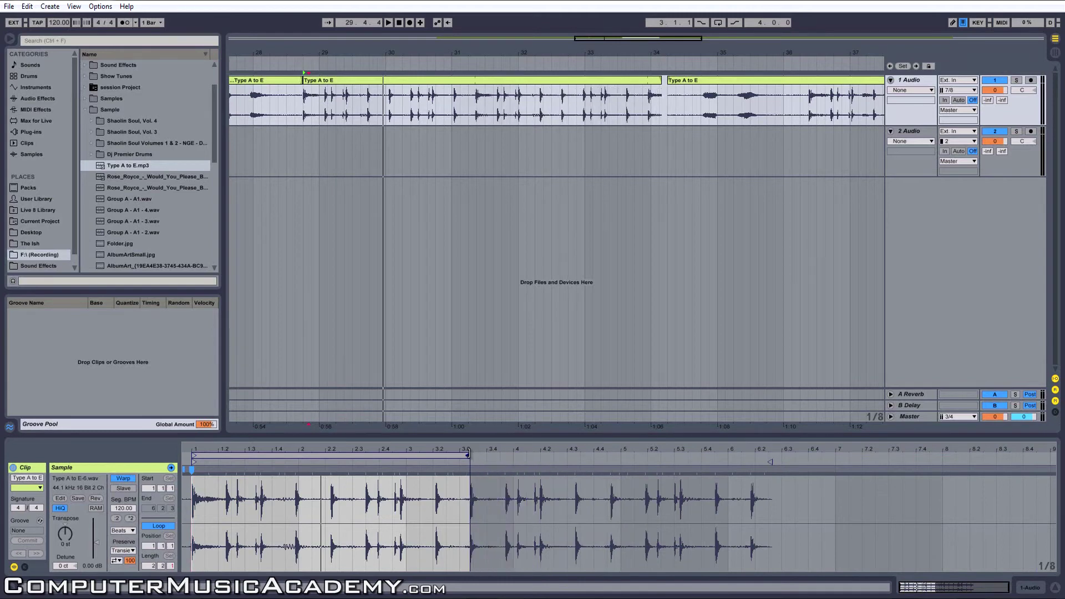
key(space)
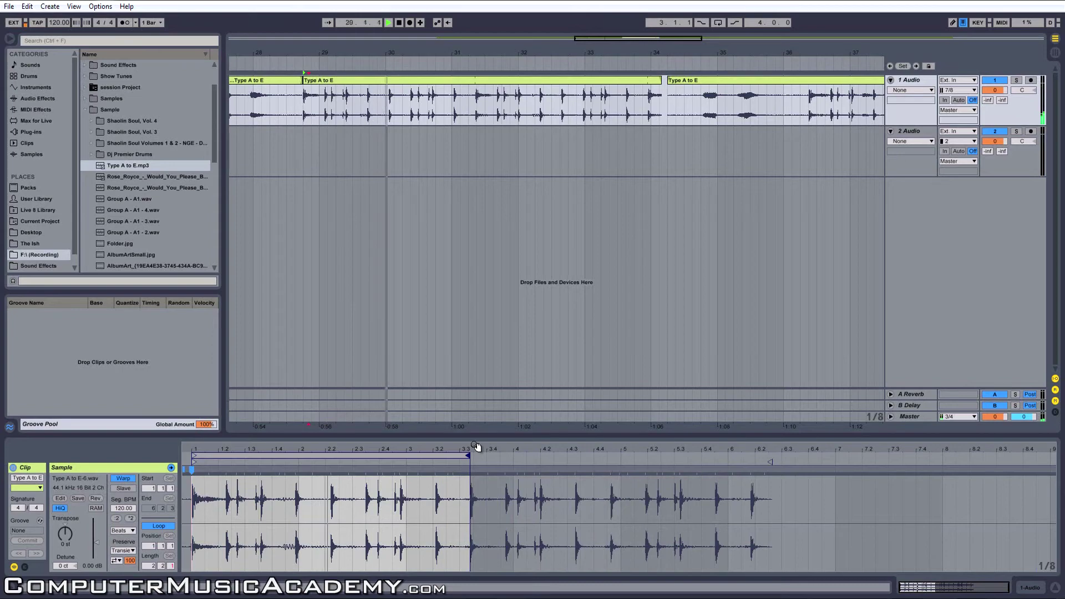
Crop the sample to the looped bars, creating 'Type A to E-7.wav', and play it.
drag(474, 445, 478, 447)
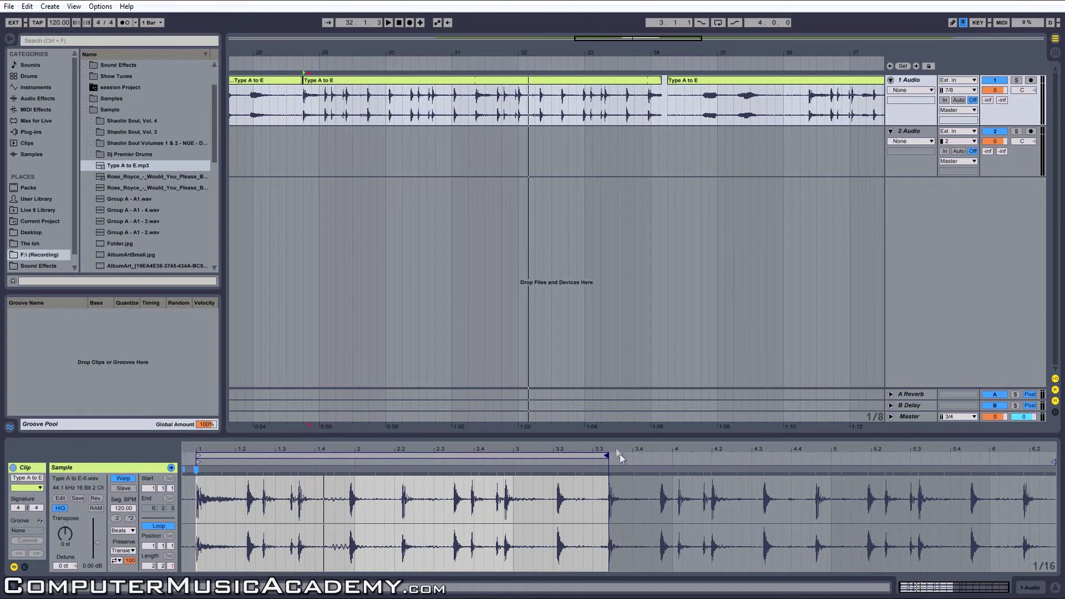
right_click(639, 495)
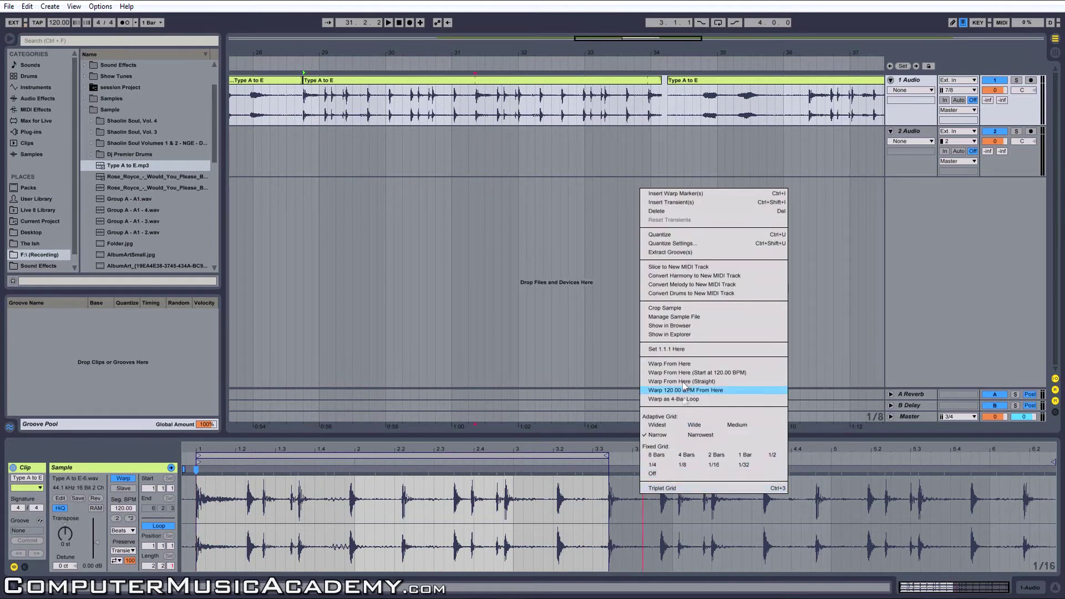
click(678, 307)
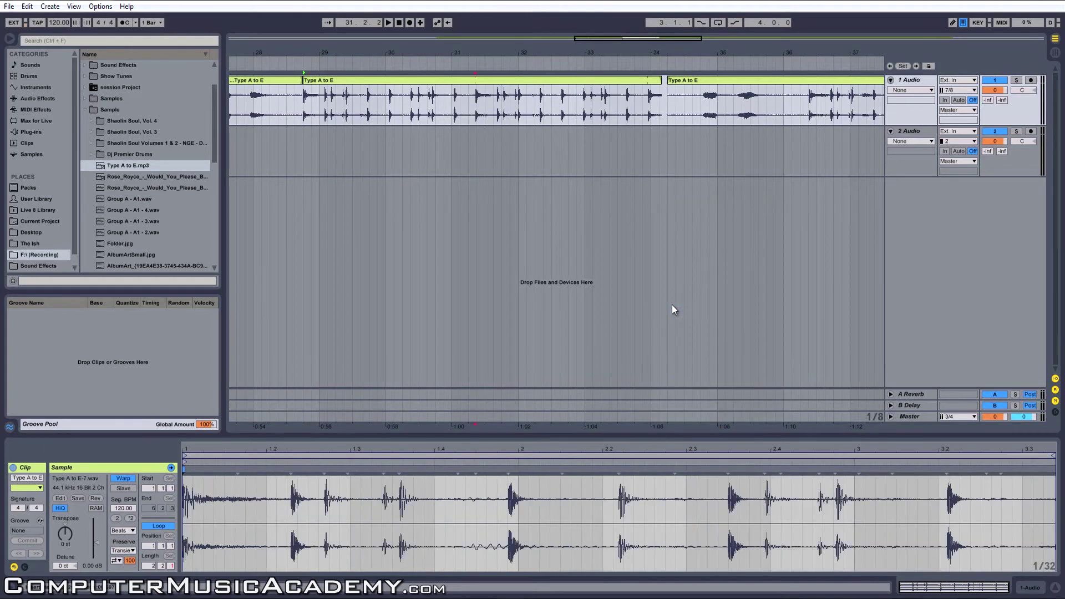
key(space)
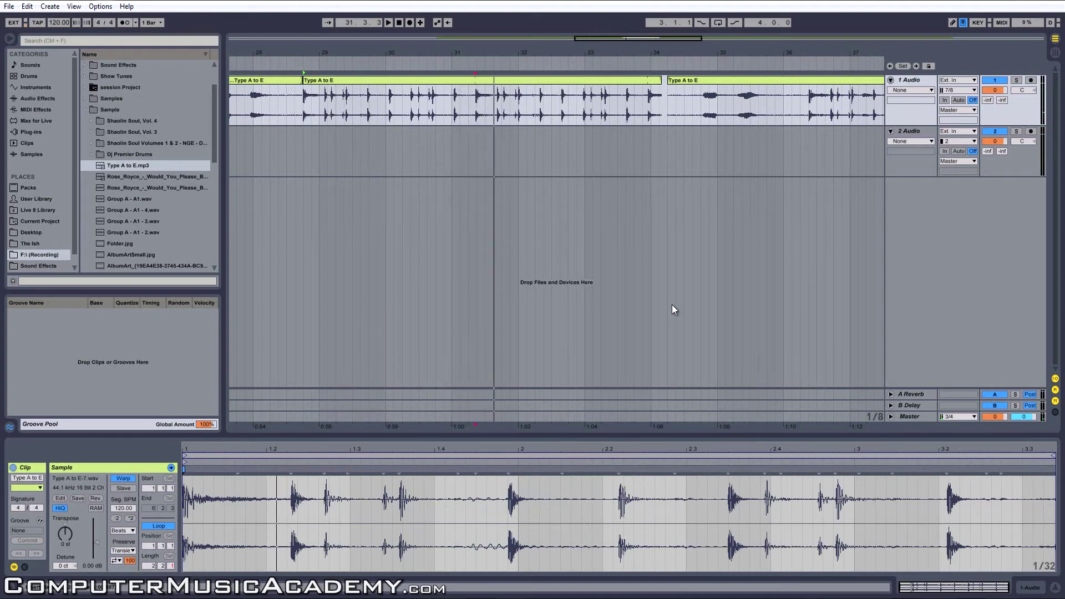
Apply Warp From Here at the clip's first transient and play the warped loop.
right_click(185, 467)
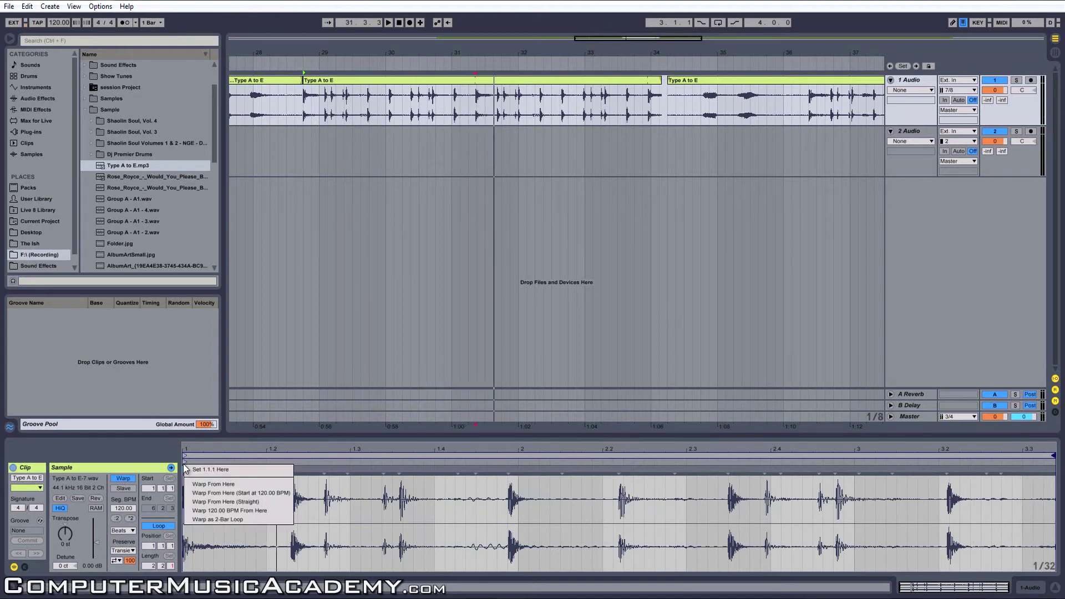
click(213, 484)
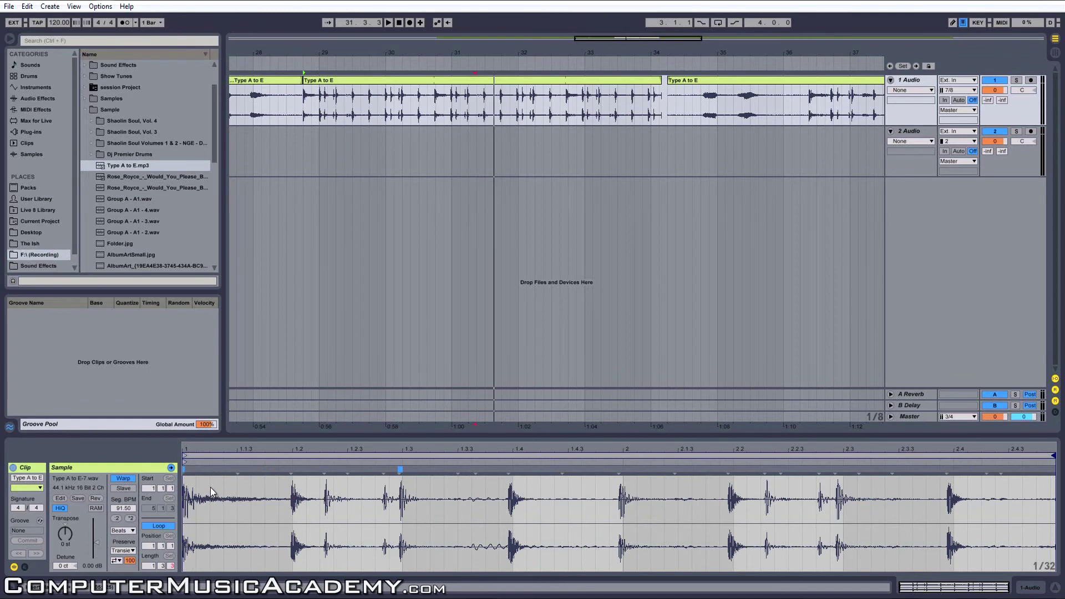
key(space)
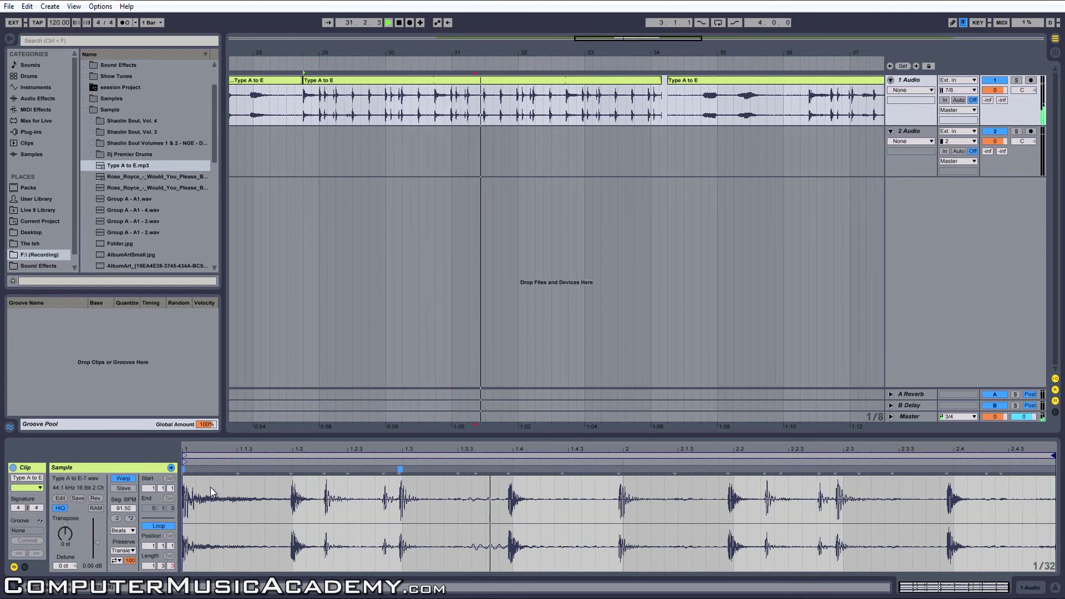
Turn the metronome on and play the drum loop against the 120 BPM click.
key(space)
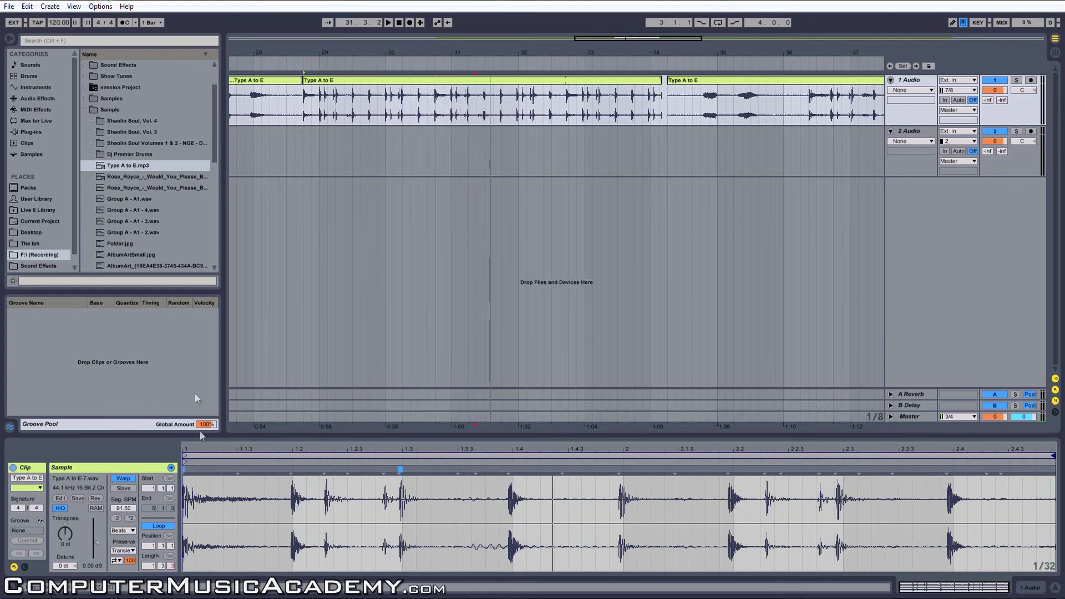
click(125, 23)
key(space)
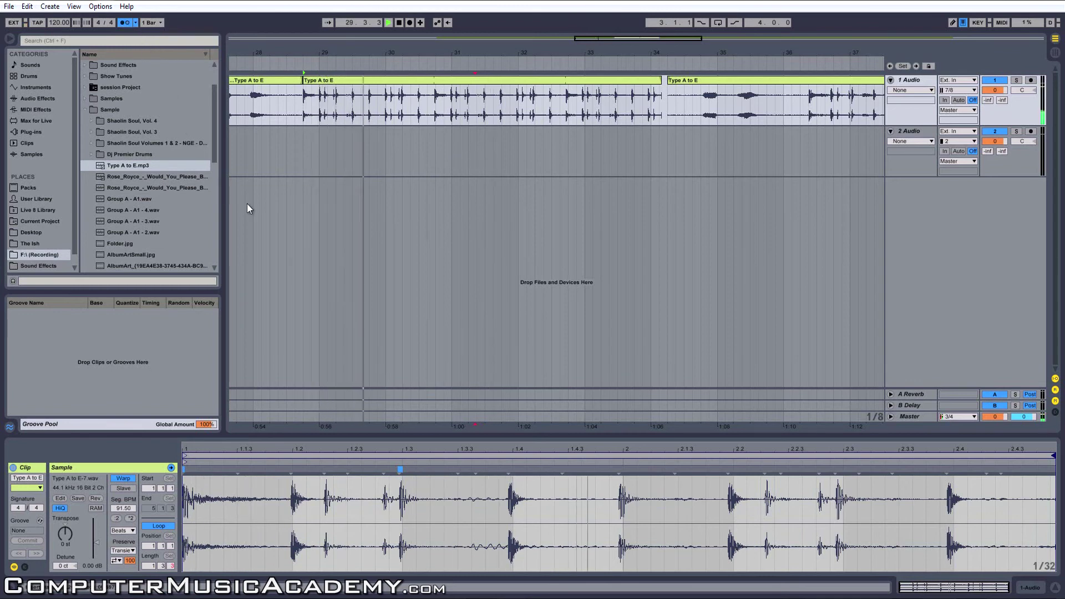